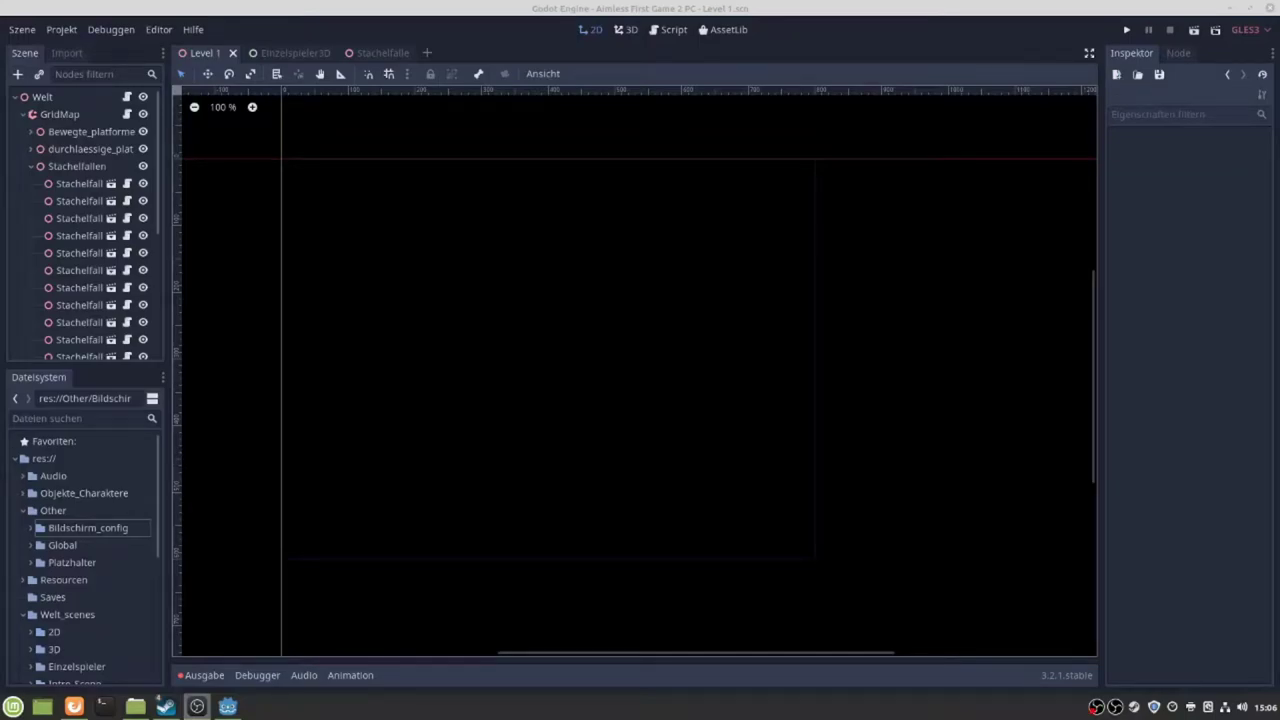
Step: Switch the Level 1 scene to the 3D viewport to show its platforms and spike traps
click(629, 33)
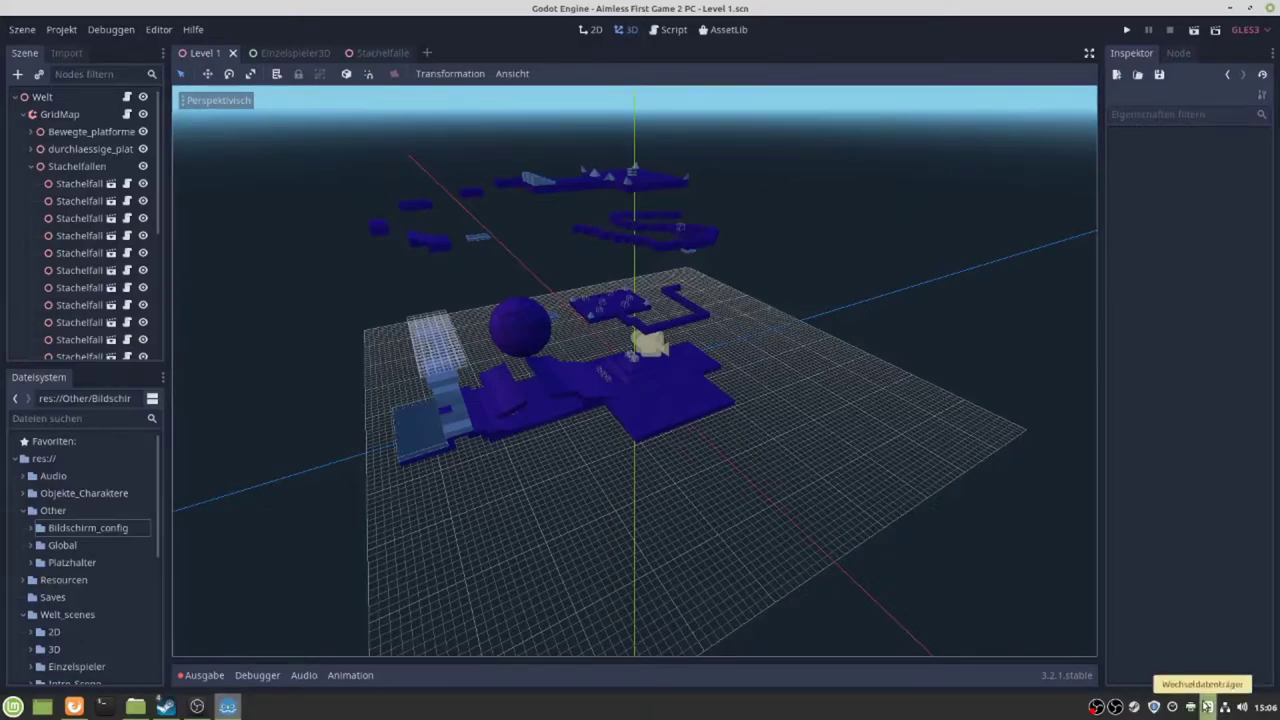
Step: Check today's date on the taskbar calendar
click(1268, 708)
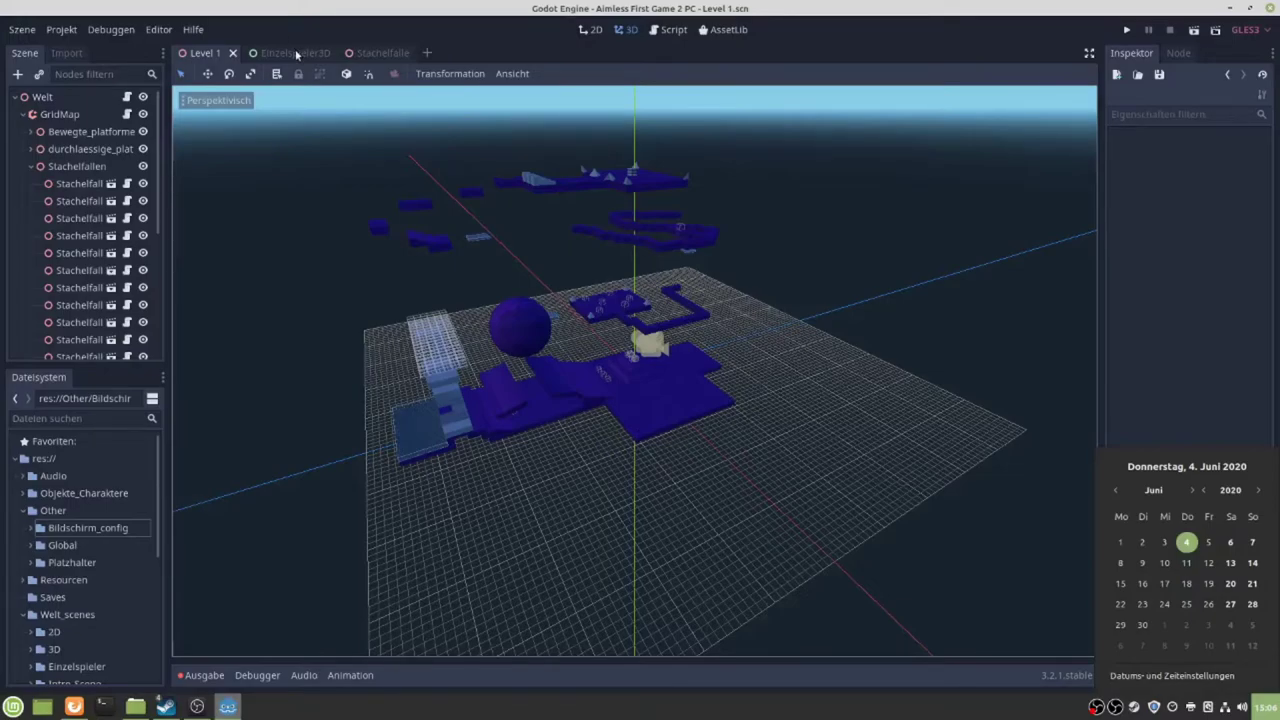
Step: Open Welt's script, then flip through the Stachelfalle and Einzelspieler3D scene tabs
click(128, 96)
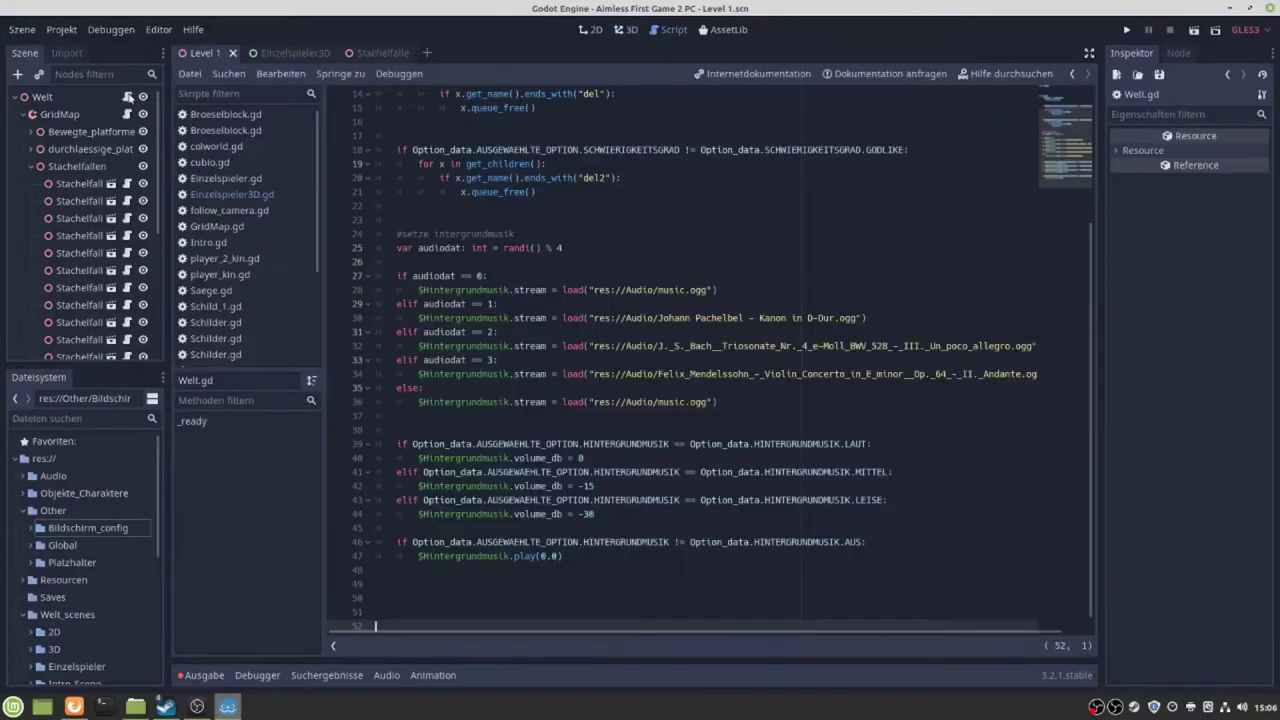
click(370, 52)
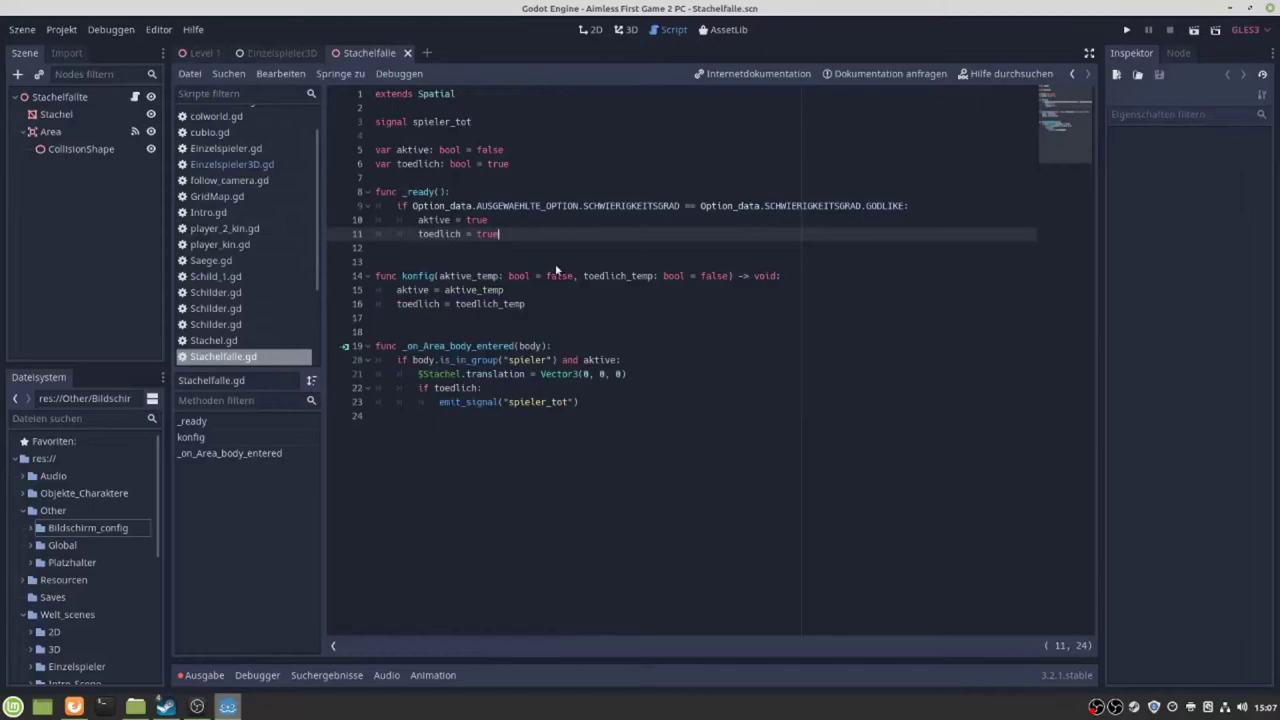
click(278, 55)
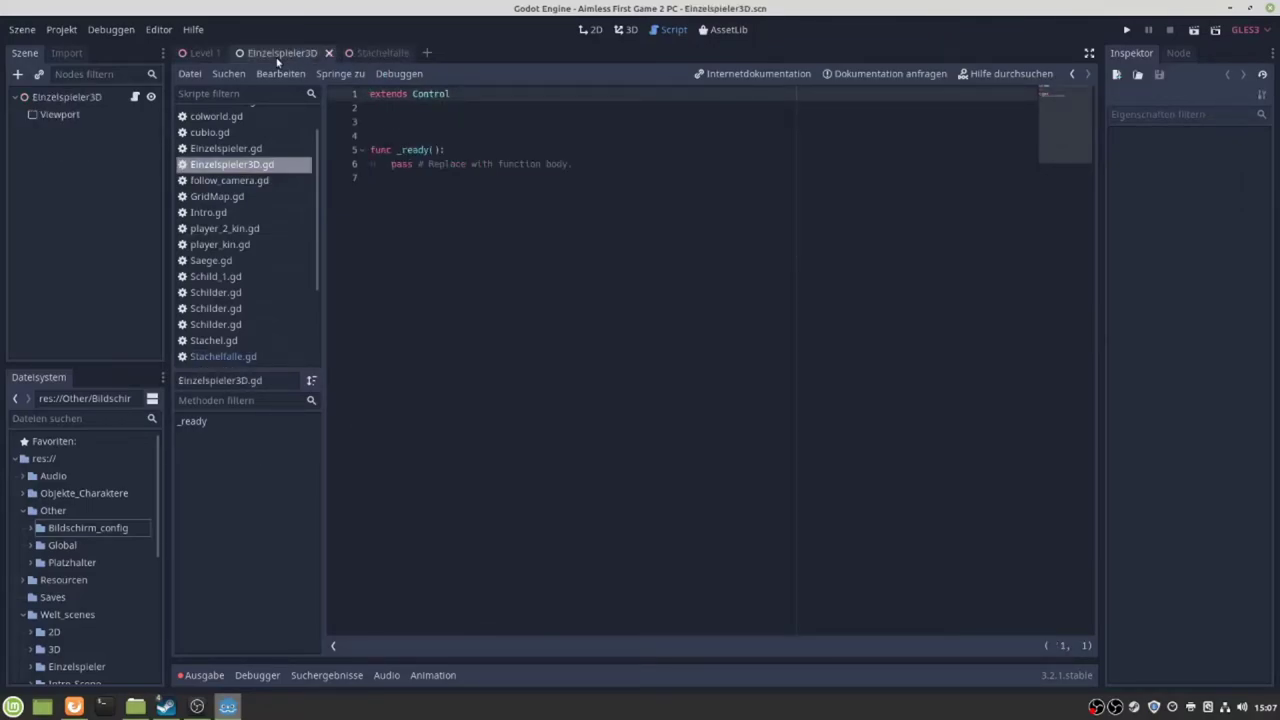
Step: Show the empty Einzelspieler3D scene in 3D, then check the date on the calendar
click(630, 30)
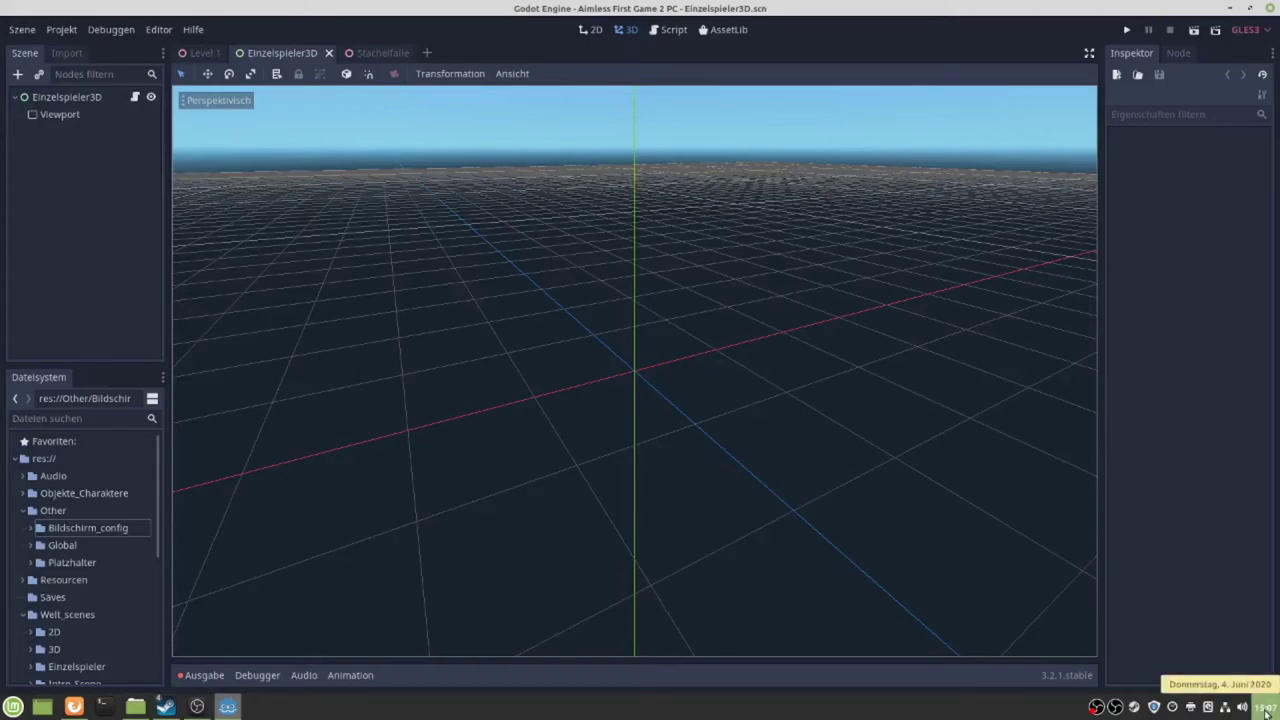
click(1266, 706)
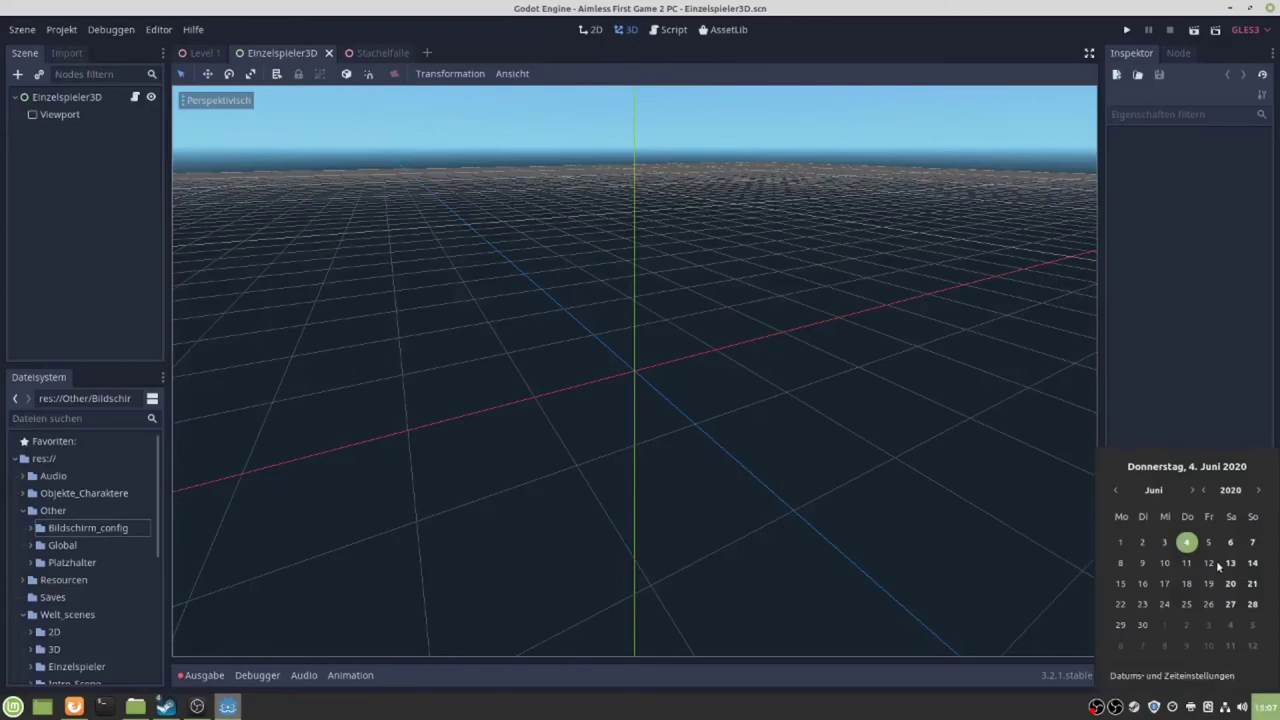